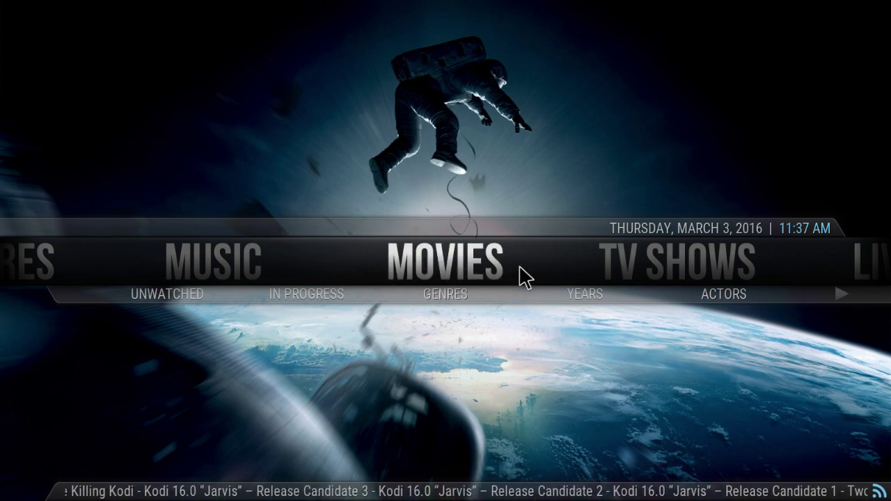
Go from the home menu to System > Appearance > Skin settings and open the Aeon Nox main menu setup.
{"action": "left_click", "coordinate": [842, 295]}
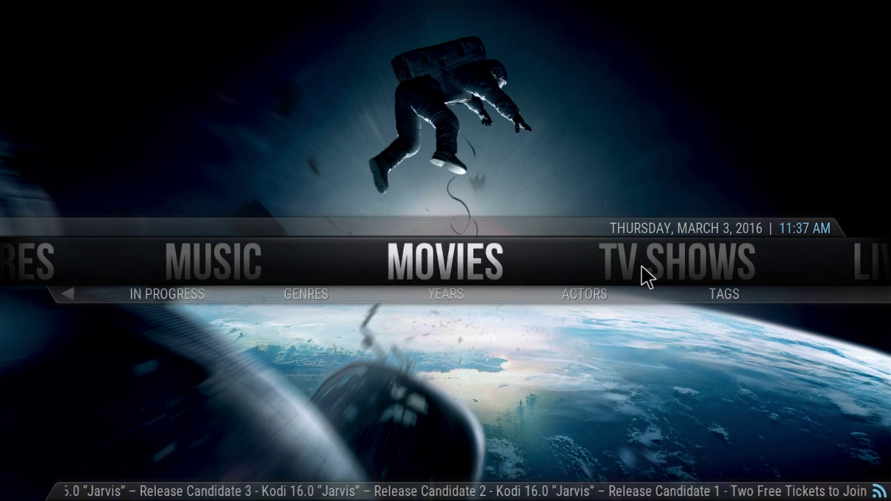
{"action": "key", "text": "Right"}
{"action": "key", "text": "Right"}
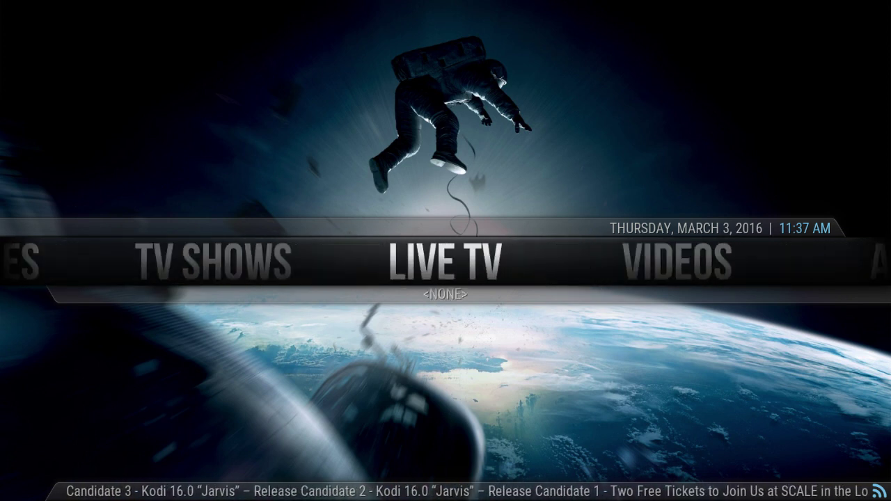
{"action": "key", "text": "Right"}
{"action": "key", "text": "Right"}
{"action": "key", "text": "Right"}
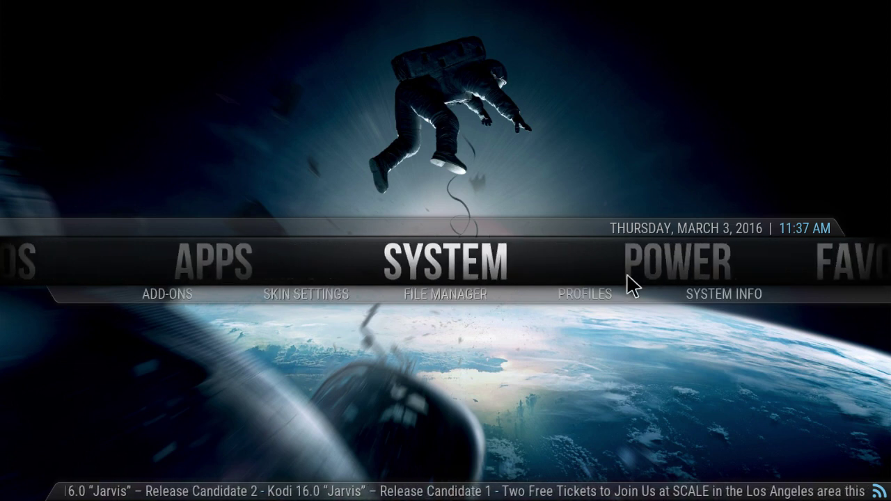
{"action": "left_click", "coordinate": [476, 268]}
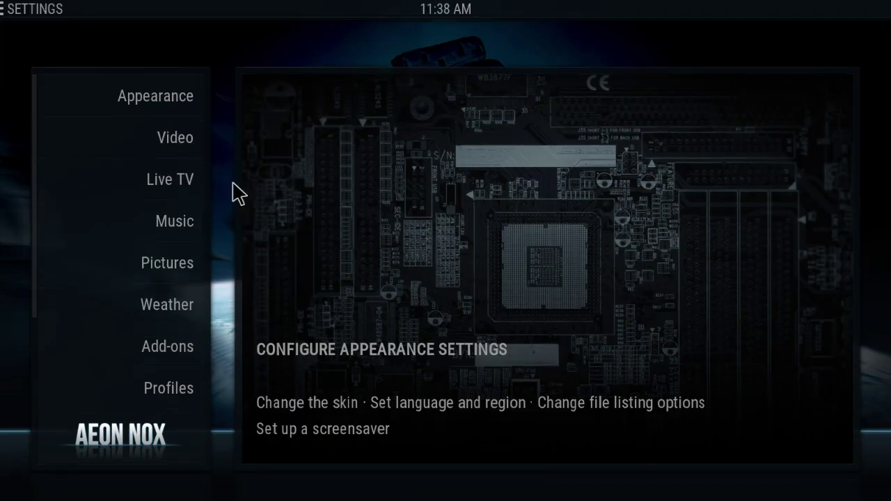
{"action": "left_click", "coordinate": [179, 107]}
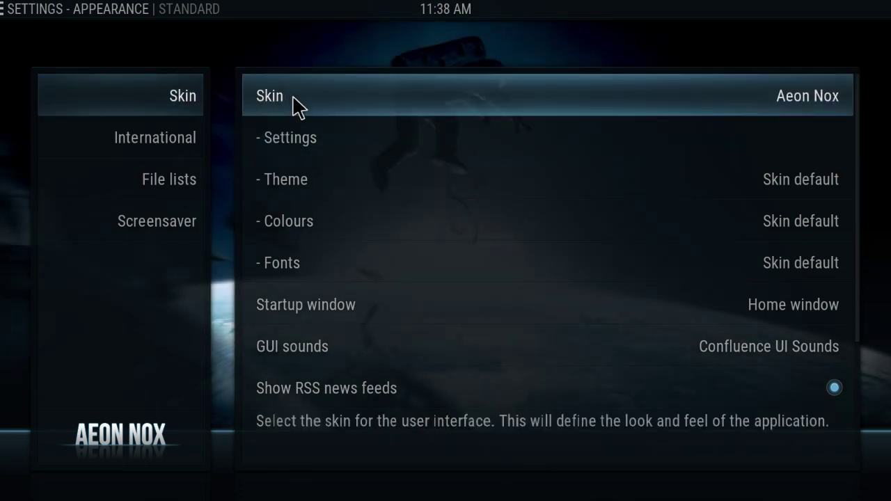
{"action": "left_click", "coordinate": [293, 137]}
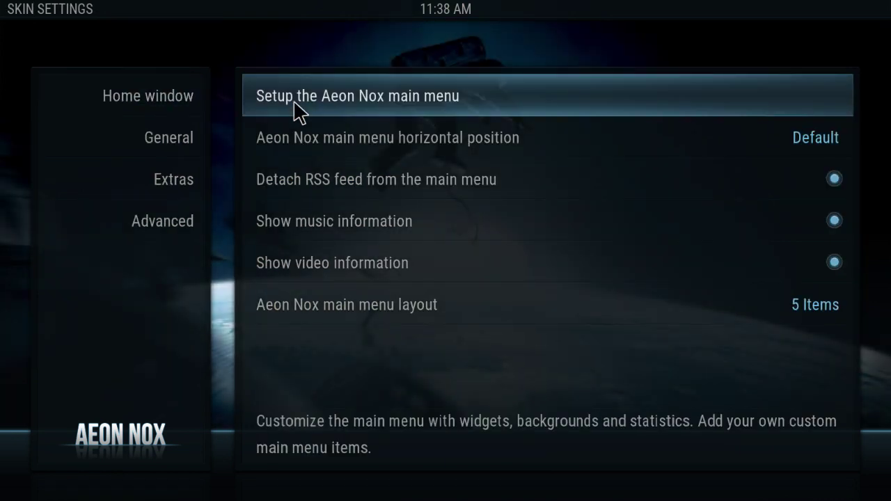
{"action": "left_click", "coordinate": [428, 95]}
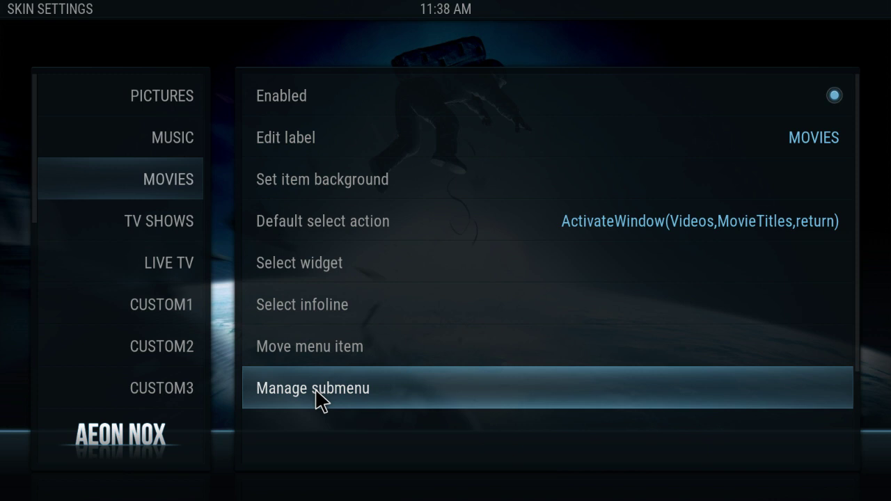
Delete all eight Movies submenu entries: In progress, Recently Added, Sets, Genres, Years, Actors, Tags, Unwatched.
{"action": "left_click", "coordinate": [318, 400]}
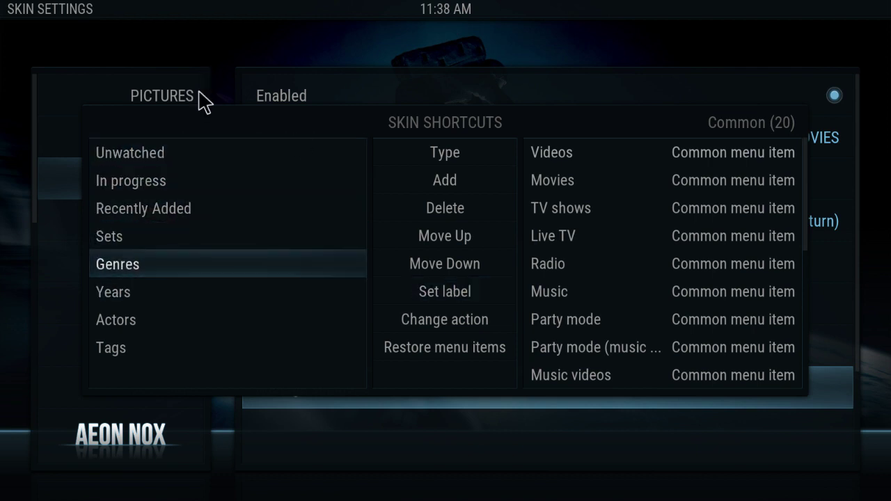
{"action": "left_click", "coordinate": [415, 210]}
{"action": "left_click", "coordinate": [415, 210]}
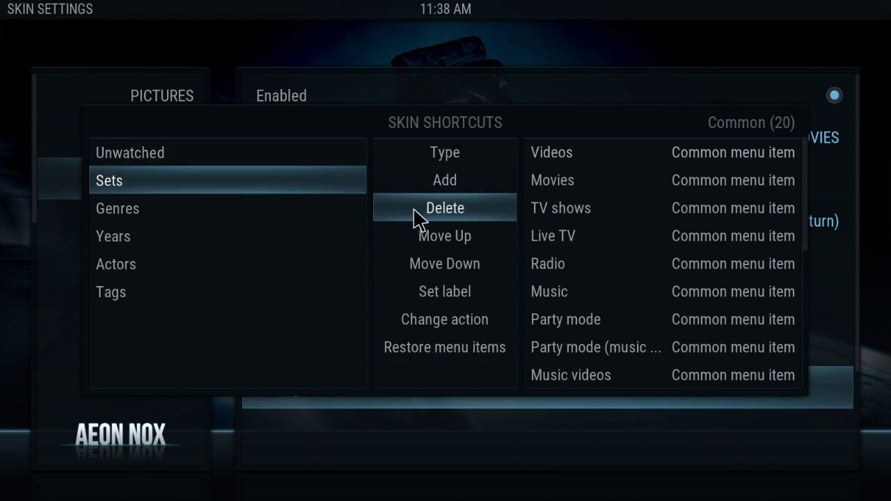
{"action": "left_click", "coordinate": [415, 210]}
{"action": "left_click", "coordinate": [415, 211]}
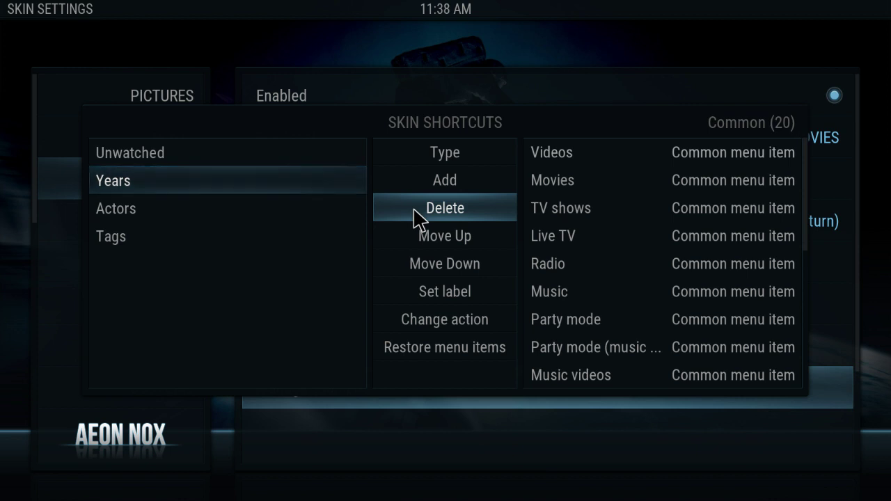
{"action": "left_click", "coordinate": [415, 210]}
{"action": "left_click", "coordinate": [415, 210]}
{"action": "left_click", "coordinate": [415, 211]}
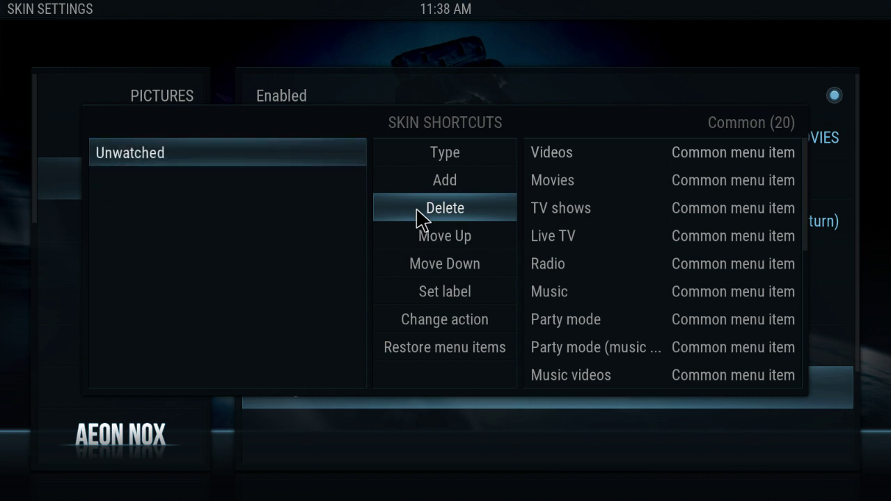
{"action": "left_click", "coordinate": [416, 210]}
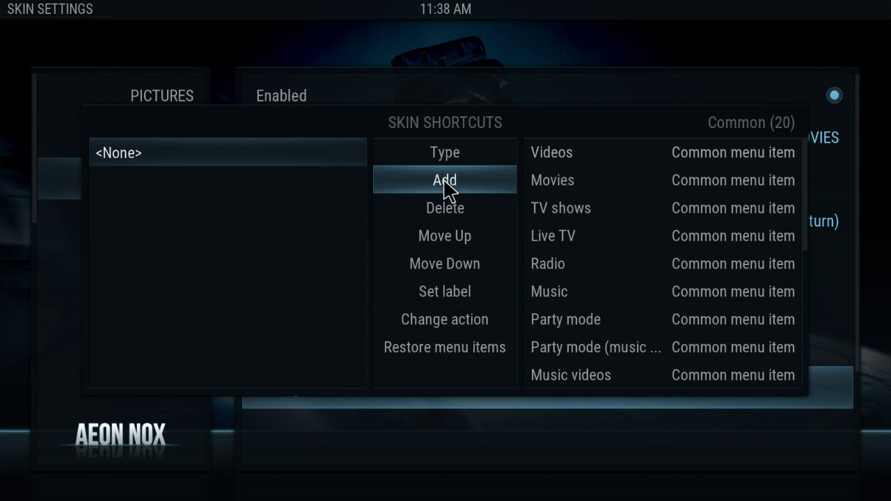
Add three more blank entries so the Movies submenu has four.
{"action": "left_click", "coordinate": [446, 184]}
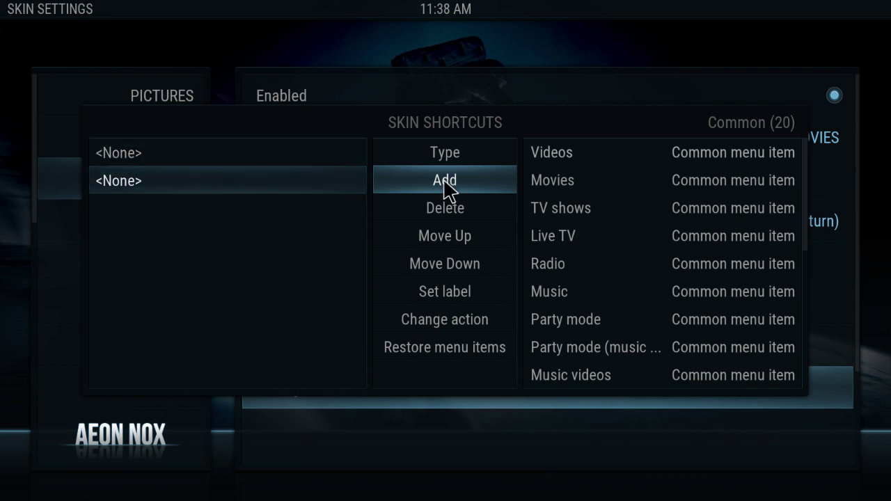
{"action": "left_click", "coordinate": [446, 184]}
{"action": "left_click", "coordinate": [446, 185]}
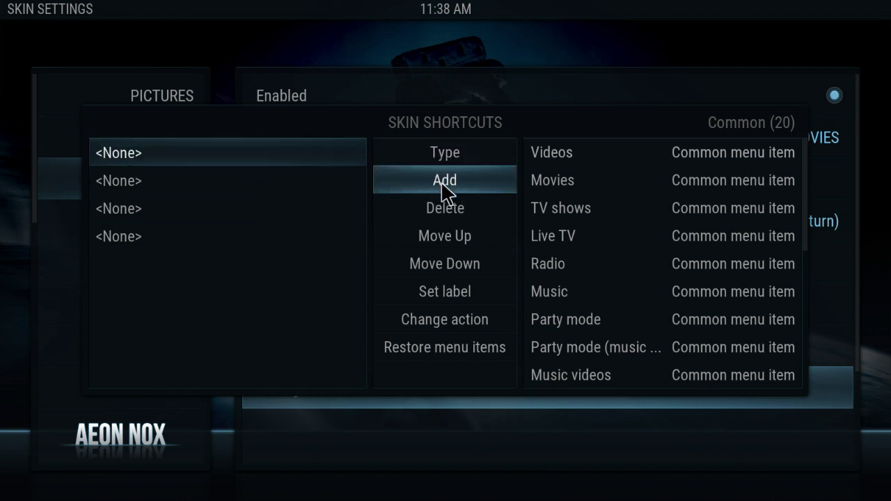
Browse the first entry's action to the Exodus video add-on's folders.
{"action": "left_click", "coordinate": [445, 320]}
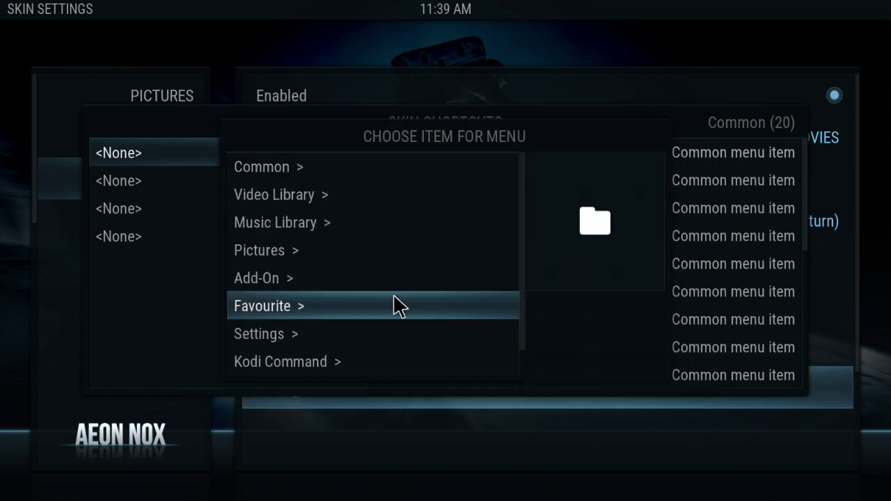
{"action": "left_click", "coordinate": [275, 282]}
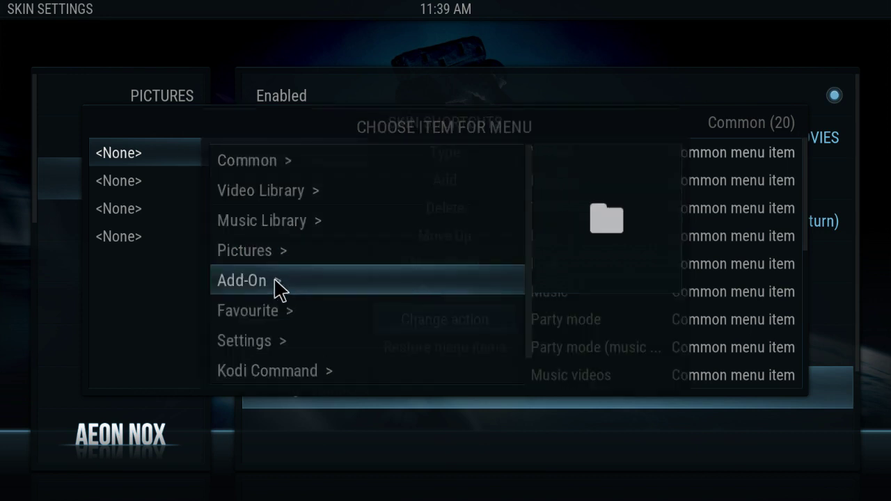
{"action": "left_click", "coordinate": [264, 224]}
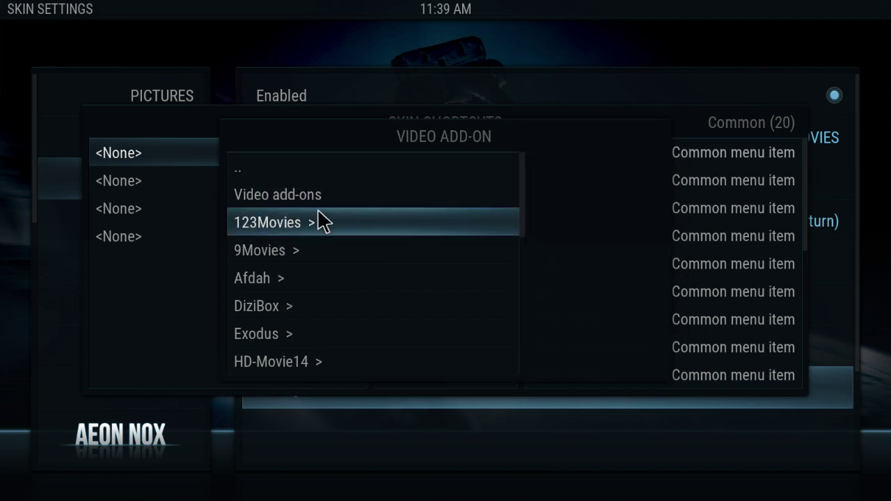
{"action": "scroll", "coordinate": [318, 222], "scroll_direction": "down", "scroll_amount": 2}
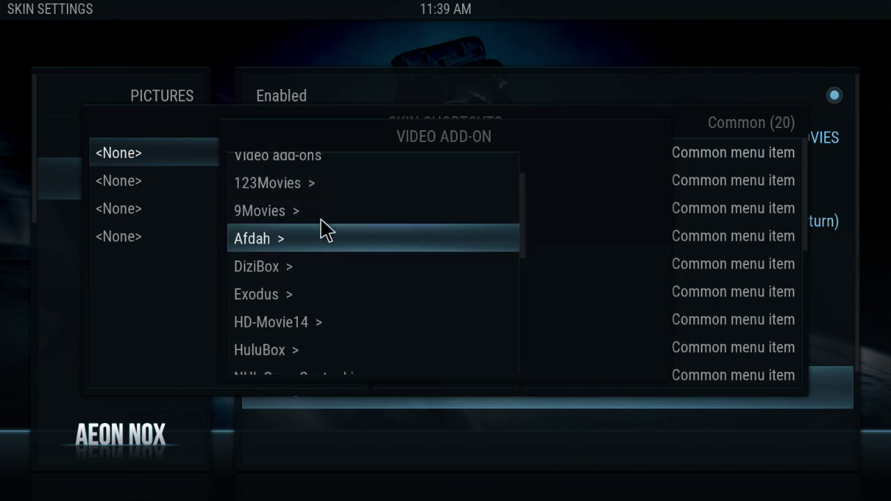
{"action": "left_click", "coordinate": [265, 287]}
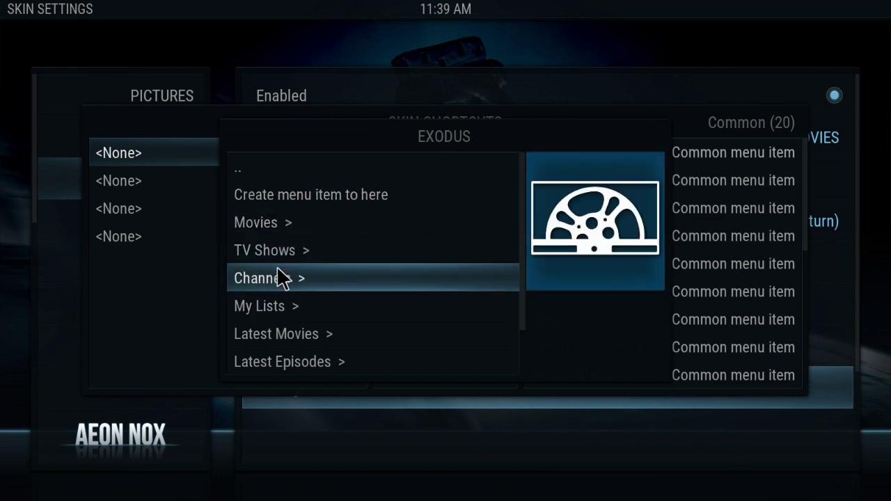
Set the first entry to open the Exodus add-on's top level.
{"action": "left_click", "coordinate": [299, 337]}
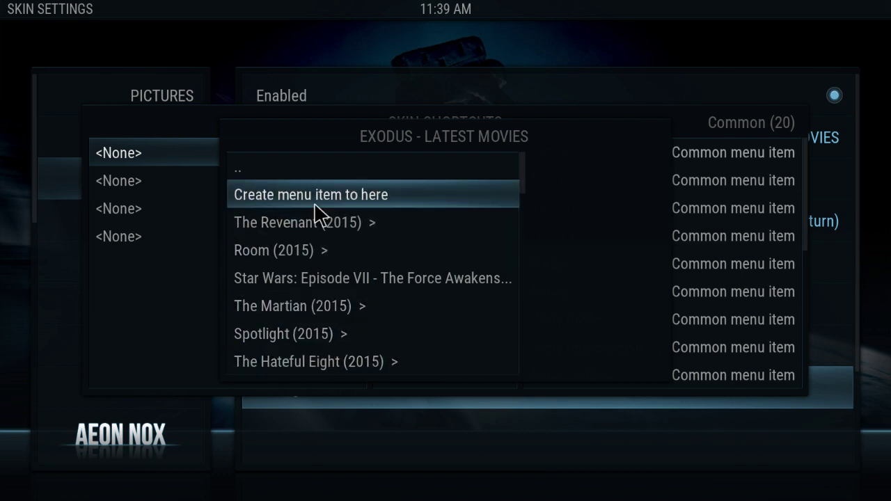
{"action": "left_click", "coordinate": [315, 174]}
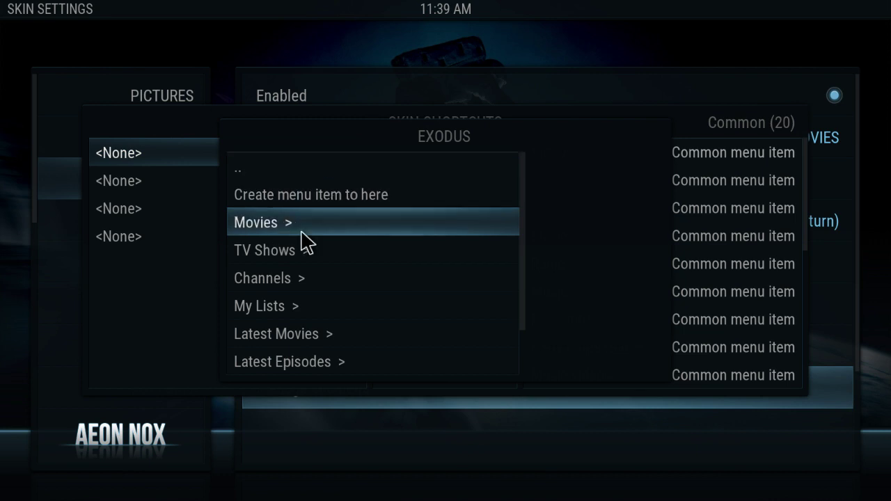
{"action": "left_click", "coordinate": [288, 198]}
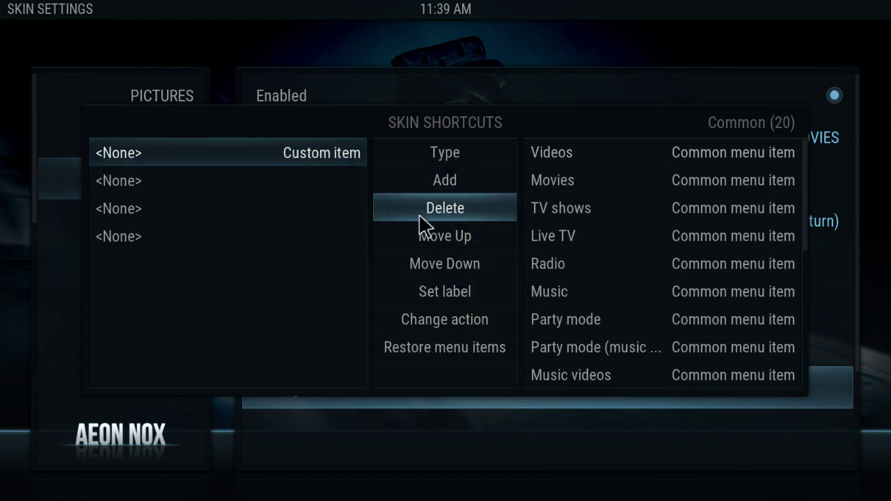
Label the first submenu entry EXODUS.
{"action": "left_click", "coordinate": [435, 299]}
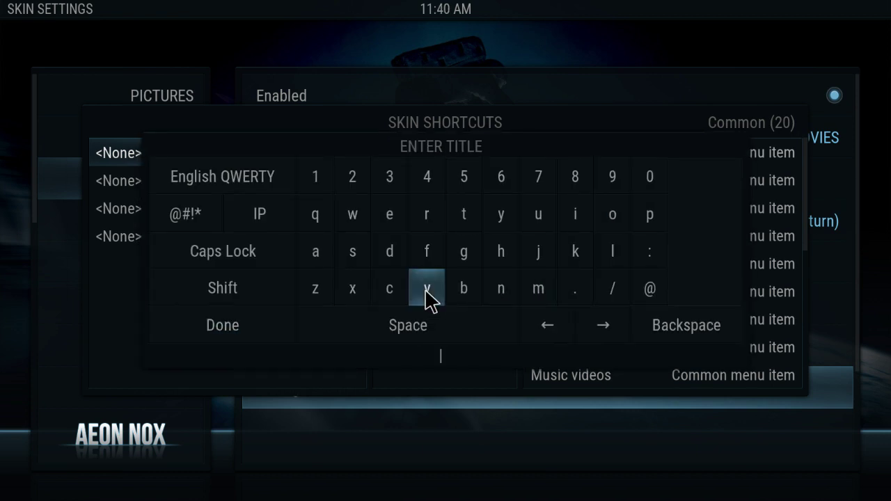
{"action": "type", "text": "EXODUS"}
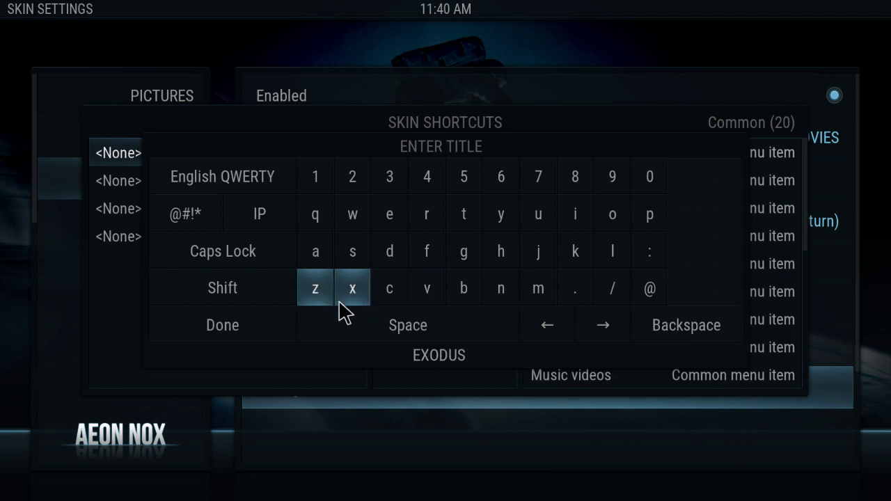
{"action": "left_click", "coordinate": [261, 333]}
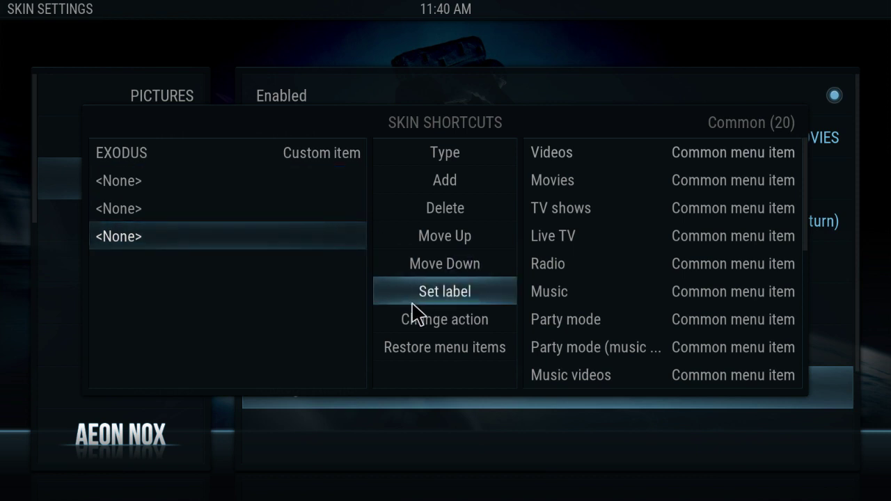
Set the second entry's action to open the Phoenix video add-on.
{"action": "left_click", "coordinate": [461, 322]}
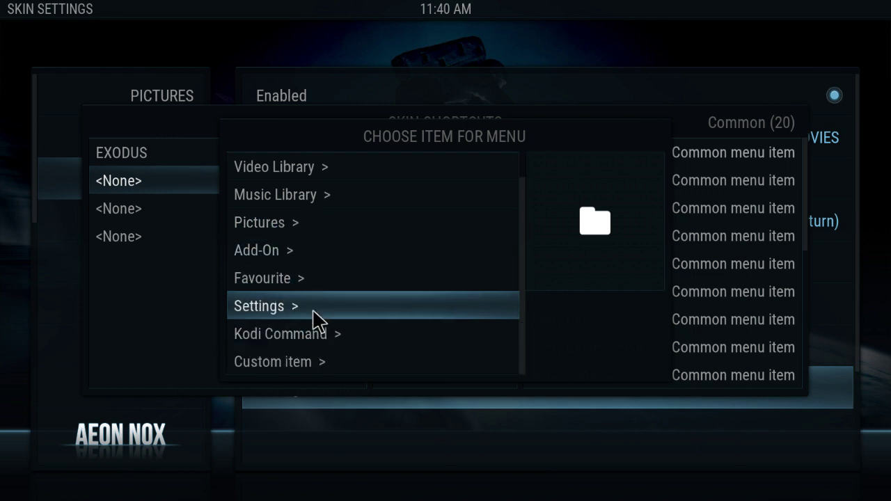
{"action": "left_click", "coordinate": [293, 254]}
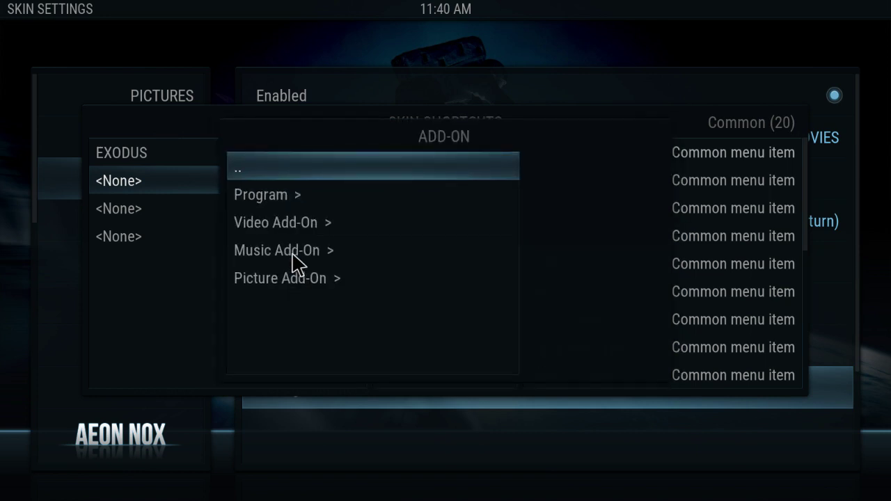
{"action": "left_click", "coordinate": [292, 233]}
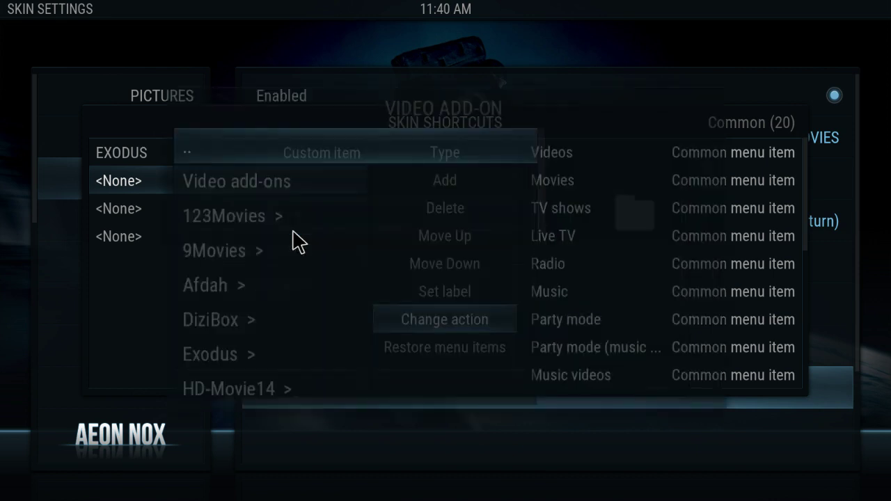
{"action": "scroll", "coordinate": [296, 241], "scroll_direction": "down", "scroll_amount": 8}
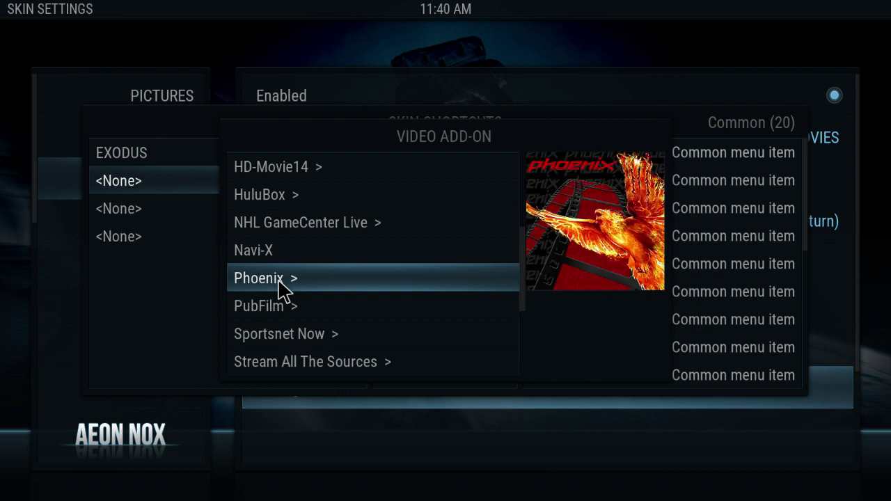
{"action": "left_click", "coordinate": [281, 278]}
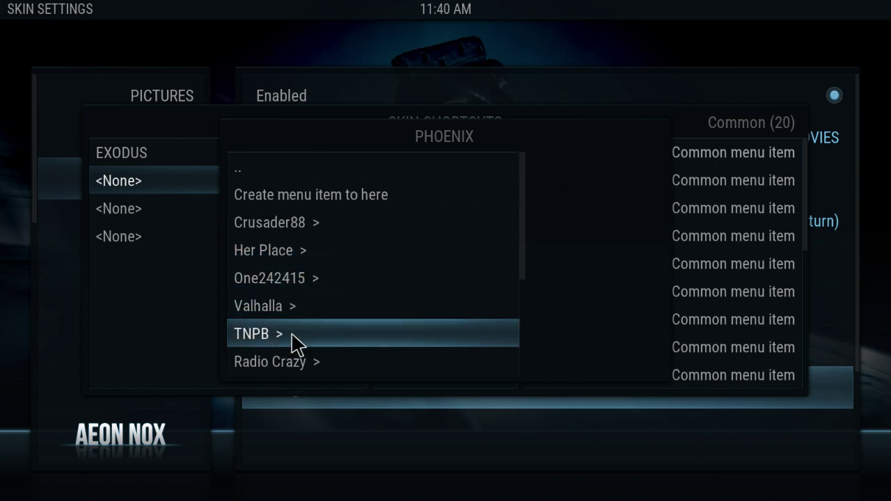
{"action": "left_click", "coordinate": [285, 196]}
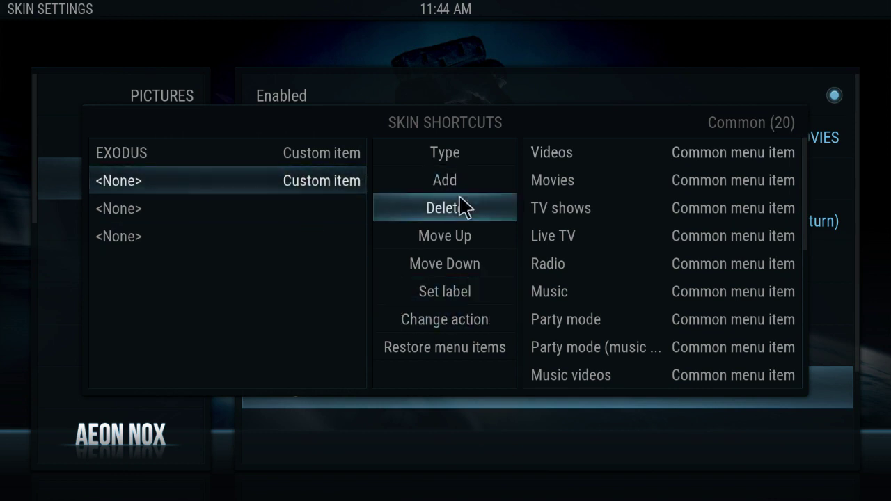
Label the second submenu entry PHOENIX.
{"action": "left_click", "coordinate": [471, 296]}
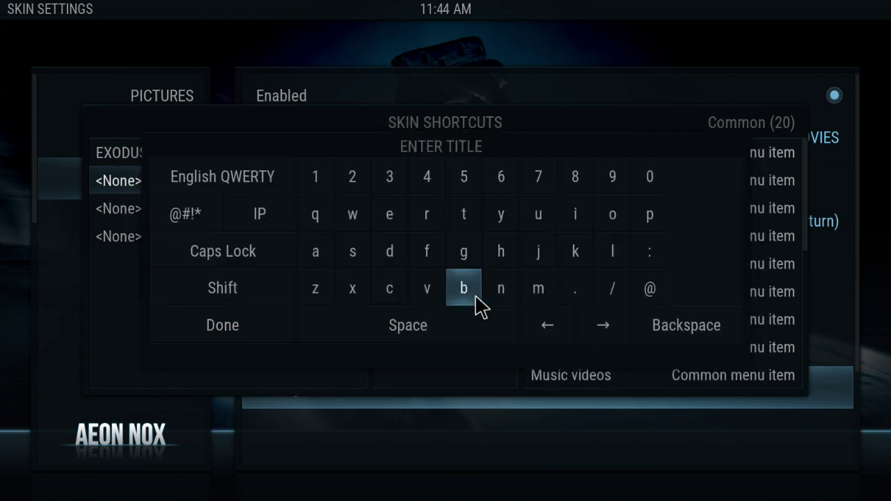
{"action": "type", "text": "PHOENIX"}
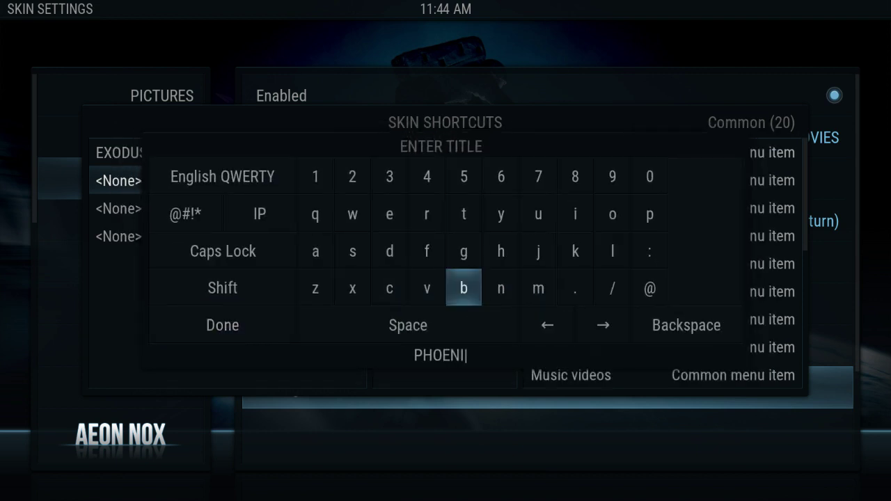
{"action": "left_click", "coordinate": [261, 339]}
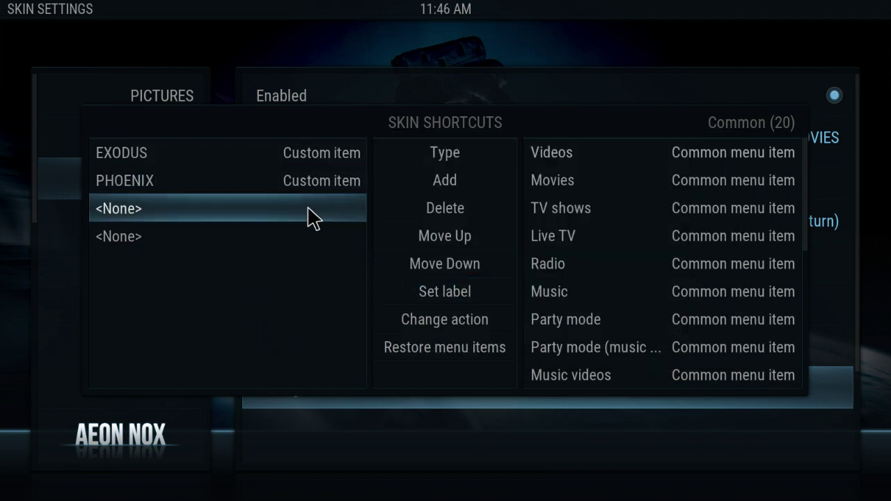
Set the third entry's action to open the Velocity video add-on.
{"action": "left_click", "coordinate": [431, 325]}
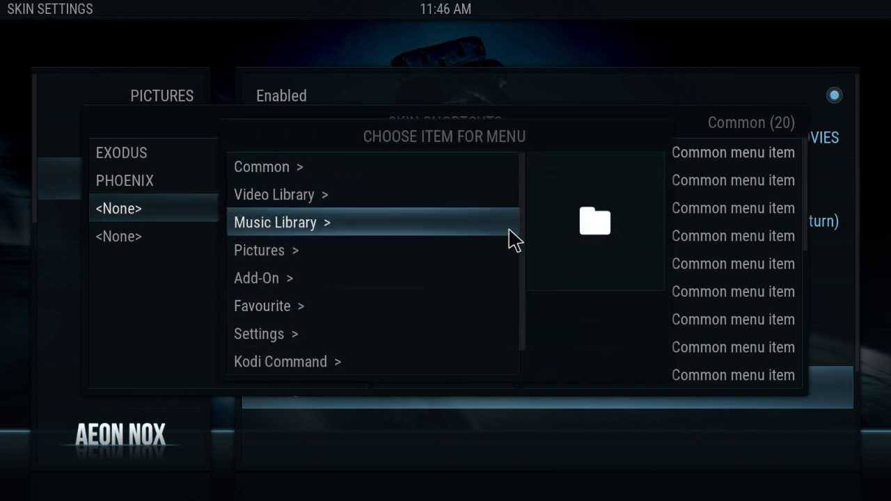
{"action": "left_click", "coordinate": [305, 278]}
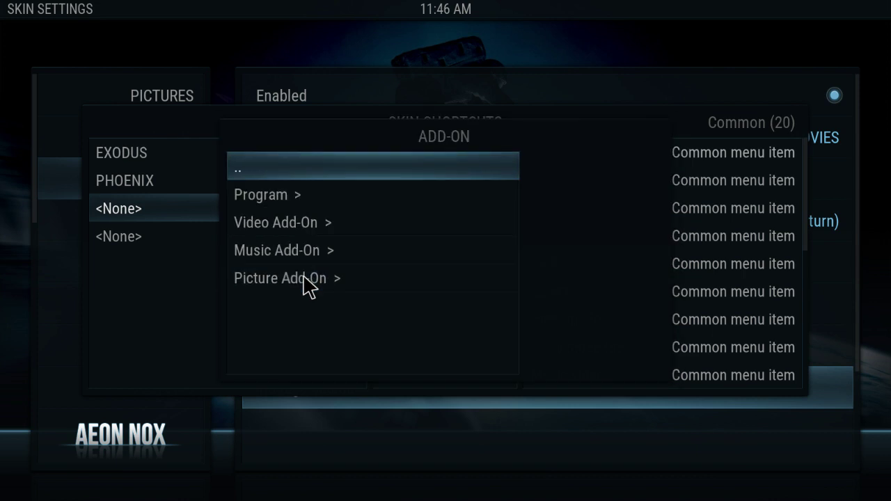
{"action": "left_click", "coordinate": [311, 231]}
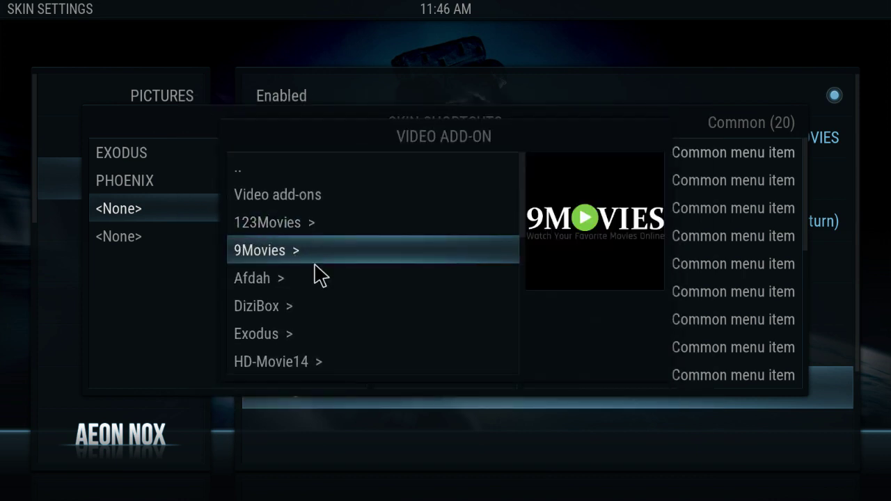
{"action": "scroll", "coordinate": [321, 277], "scroll_direction": "down", "scroll_amount": 1}
{"action": "scroll", "coordinate": [332, 356], "scroll_direction": "down", "scroll_amount": 7}
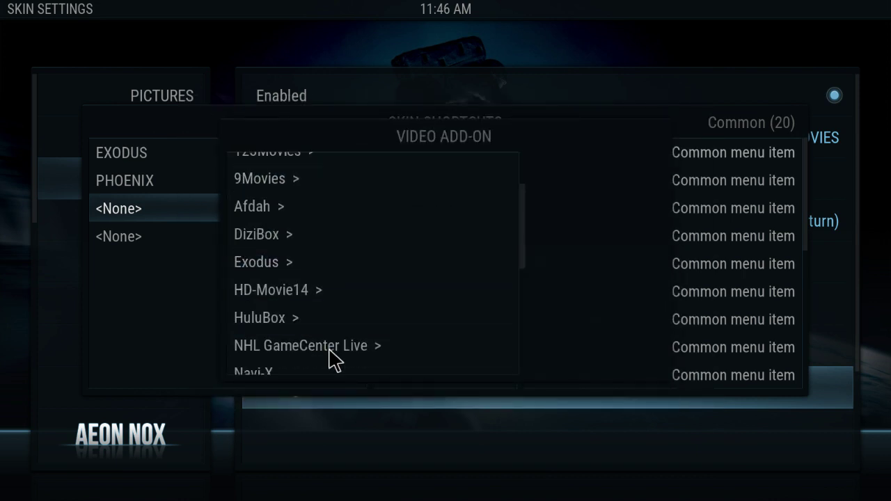
{"action": "scroll", "coordinate": [332, 355], "scroll_direction": "down", "scroll_amount": 2}
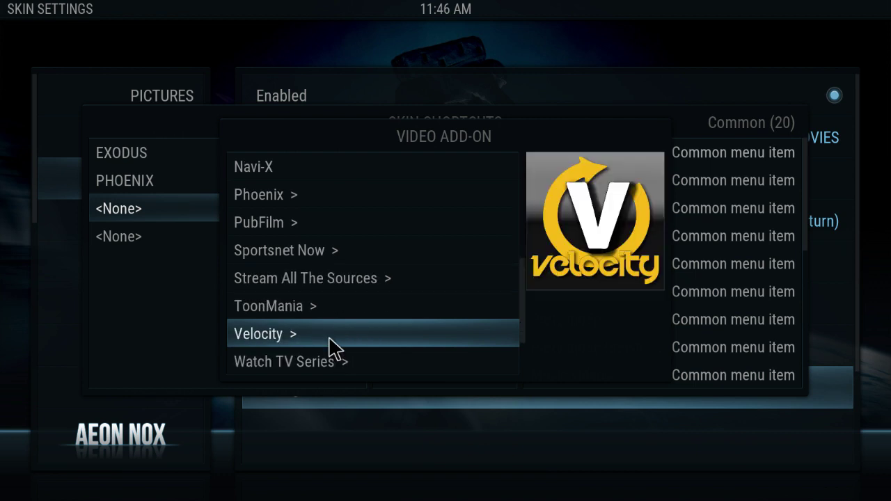
{"action": "left_click", "coordinate": [332, 337]}
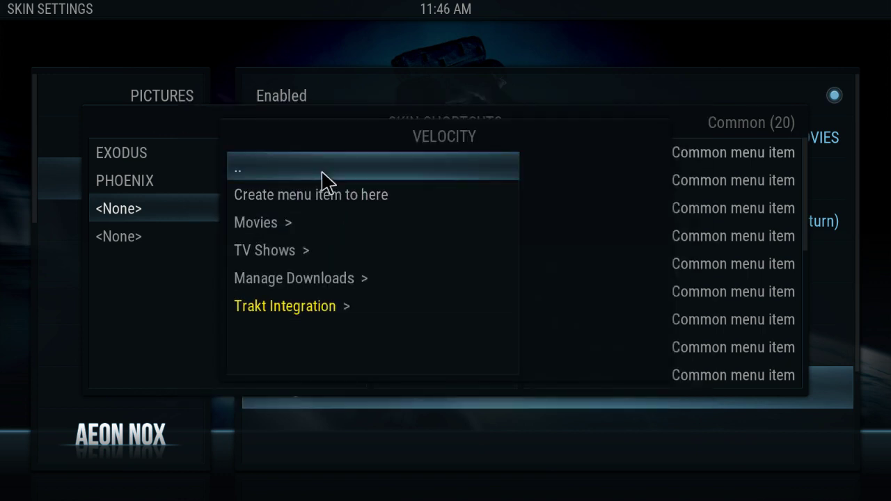
{"action": "left_click", "coordinate": [325, 199]}
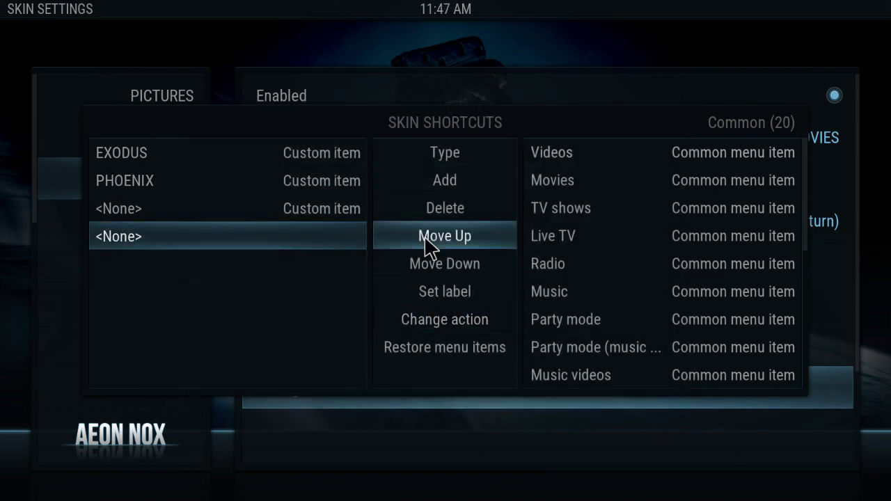
Label the third submenu entry VELOCITY.
{"action": "left_click", "coordinate": [456, 295]}
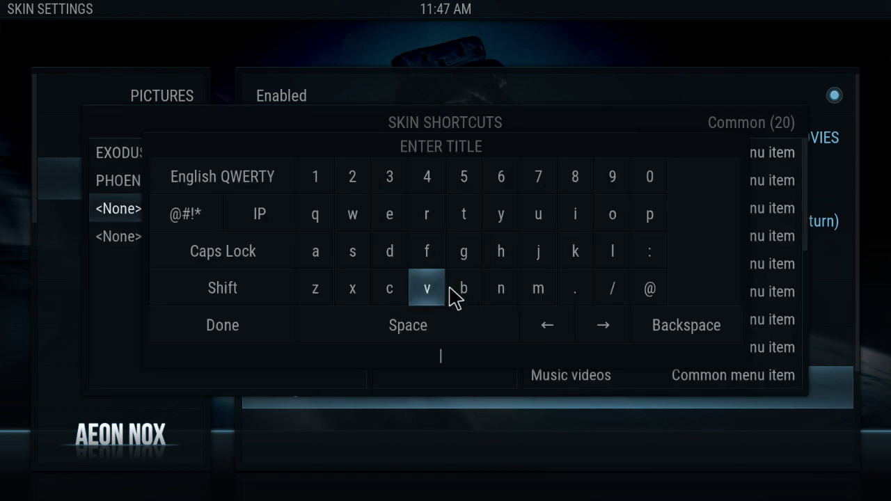
{"action": "type", "text": "VELOCITY"}
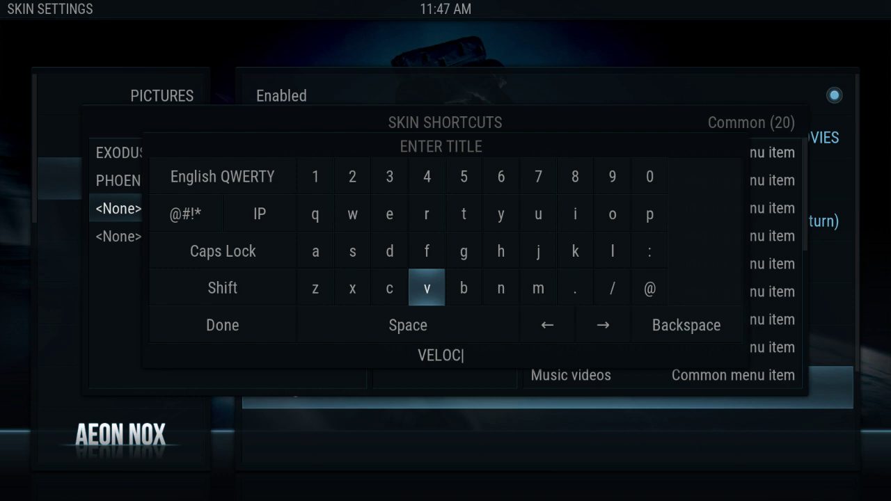
{"action": "left_click", "coordinate": [256, 327]}
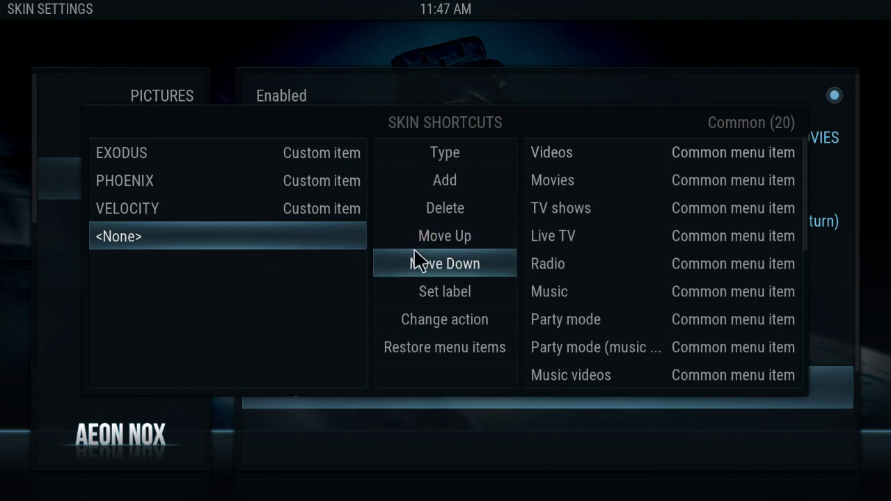
Set the fourth entry's action to Watch32HD's Popular Movies section.
{"action": "left_click", "coordinate": [440, 322]}
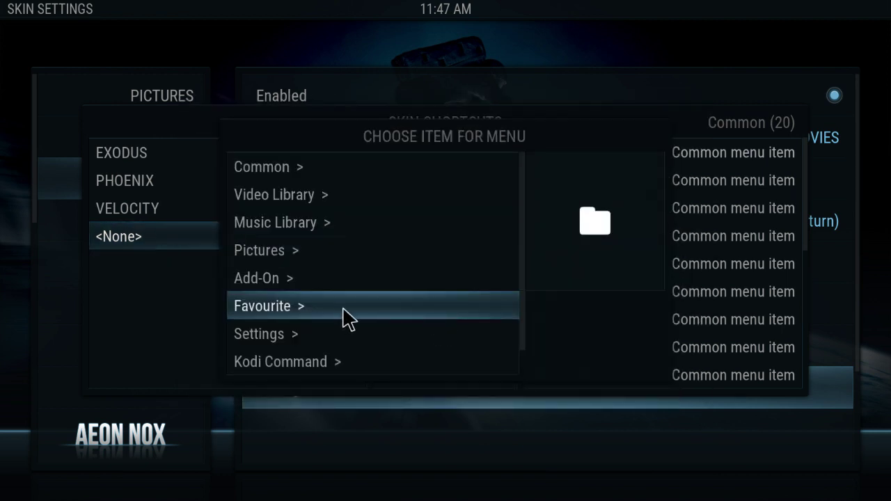
{"action": "left_click", "coordinate": [332, 285]}
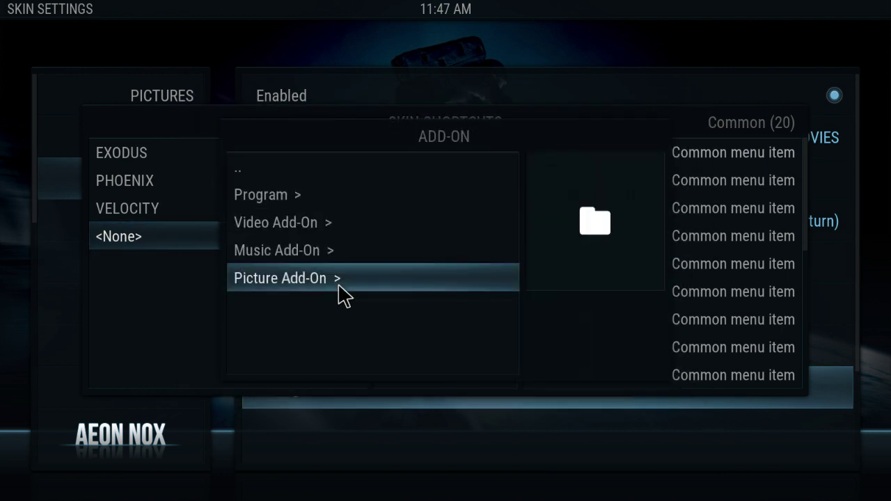
{"action": "left_click", "coordinate": [345, 224]}
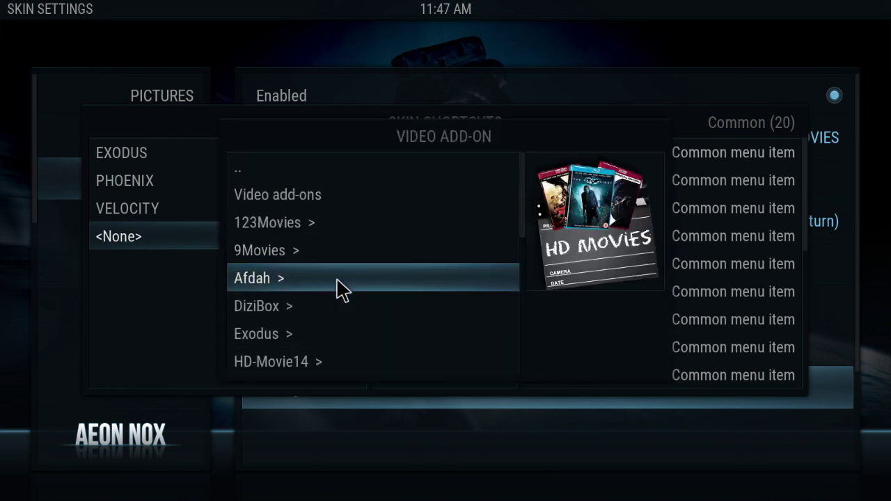
{"action": "scroll", "coordinate": [337, 291], "scroll_direction": "down", "scroll_amount": 6}
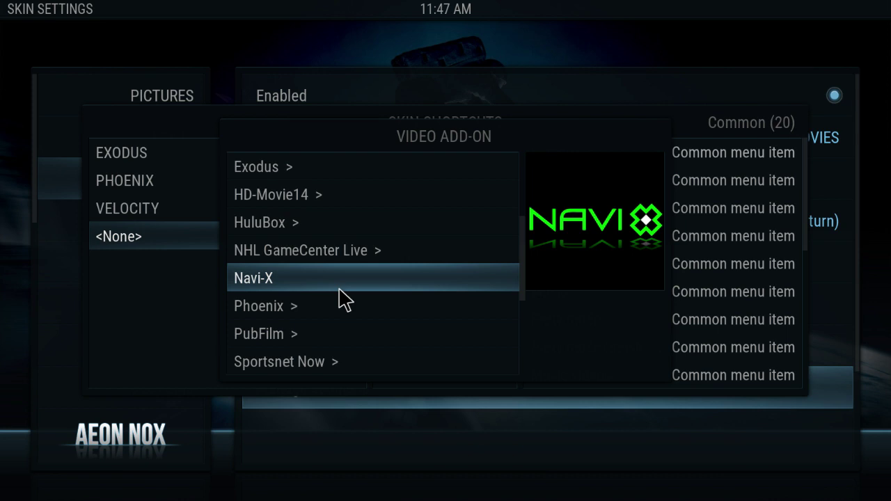
{"action": "scroll", "coordinate": [340, 293], "scroll_direction": "down", "scroll_amount": 8}
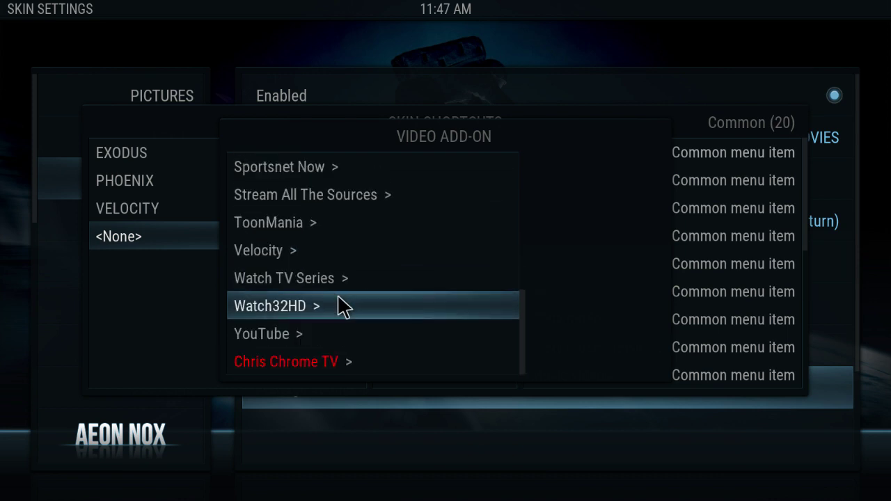
{"action": "left_click", "coordinate": [304, 310]}
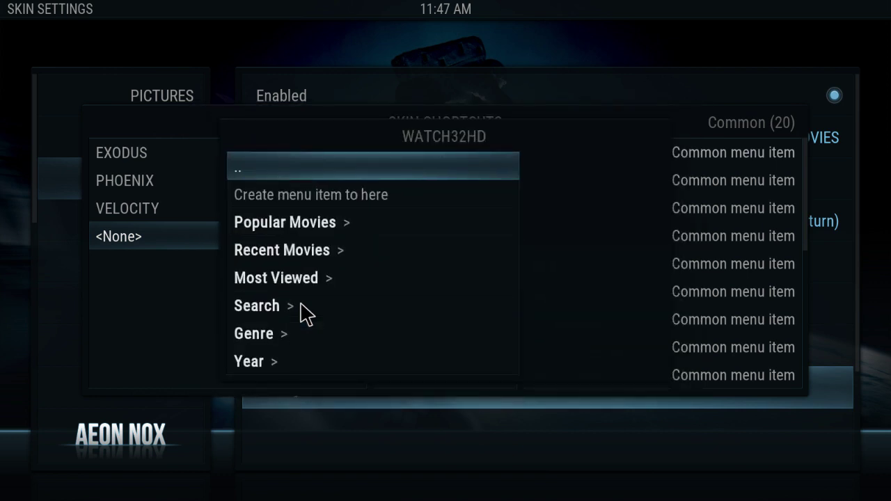
{"action": "left_click", "coordinate": [319, 225]}
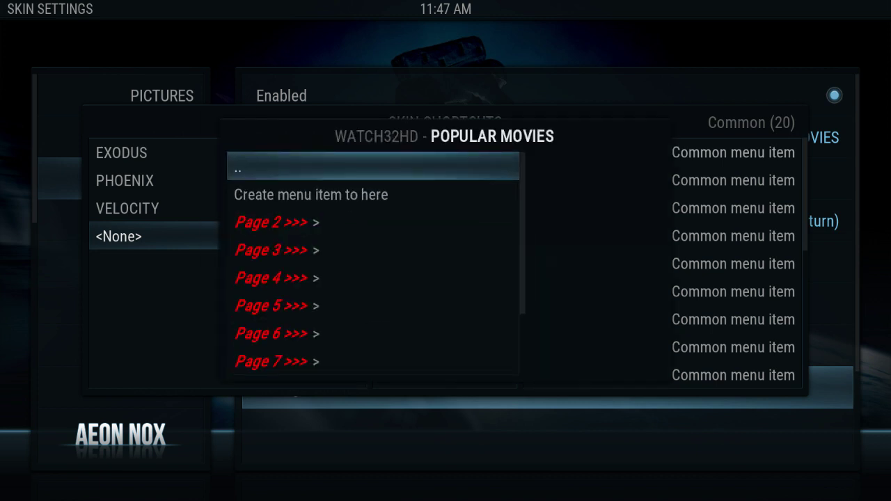
{"action": "left_click", "coordinate": [320, 186]}
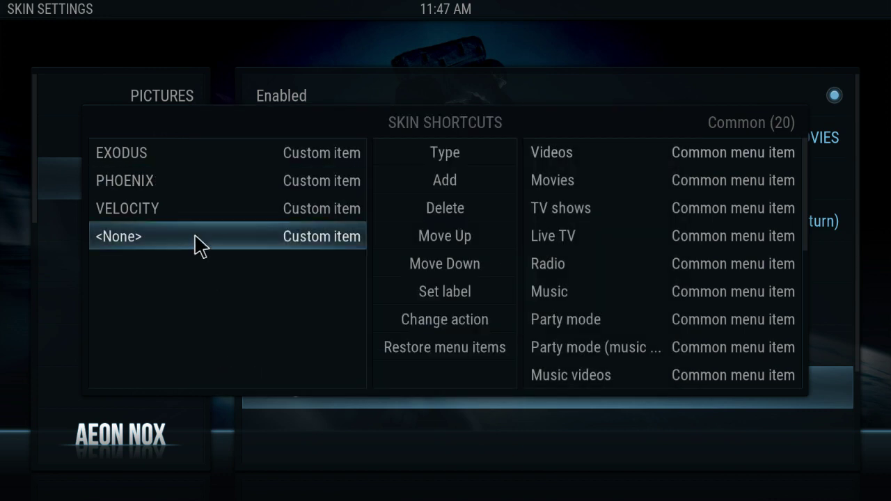
Label the fourth submenu entry WATCH32.
{"action": "left_click", "coordinate": [439, 294]}
{"action": "type", "text": "W"}
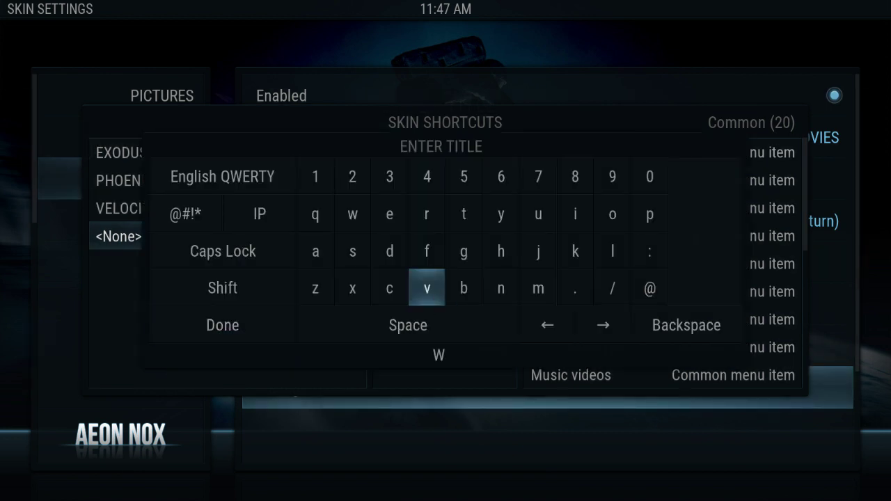
{"action": "type", "text": "ATCH"}
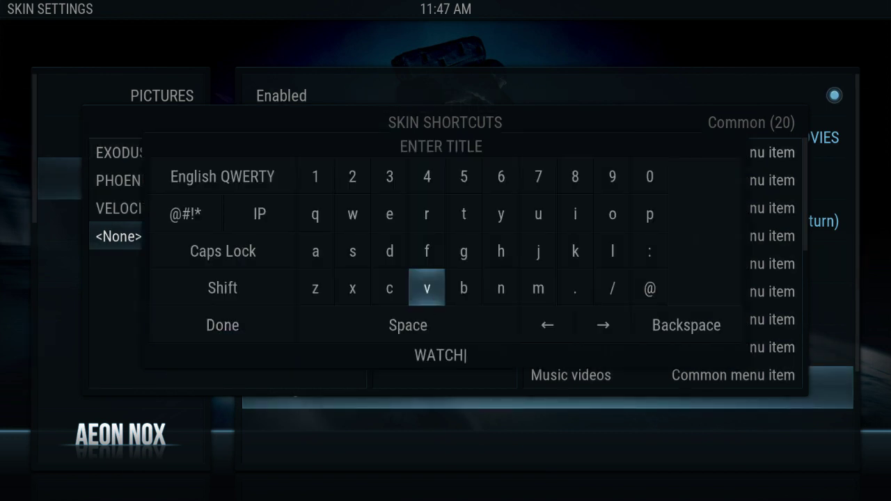
{"action": "type", "text": "32"}
{"action": "left_click", "coordinate": [216, 325]}
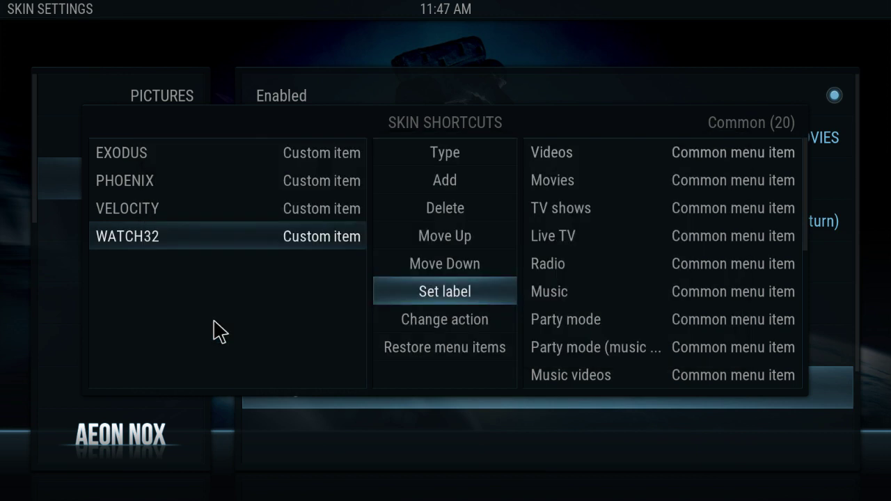
Back out of the shortcut editor and skin settings to home, then launch EXODUS from Movies.
{"action": "key", "text": "Escape"}
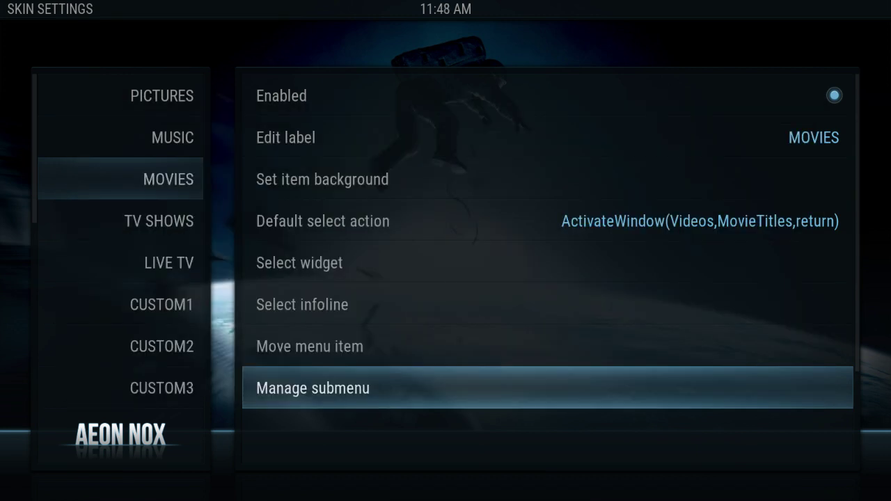
{"action": "key", "text": "Escape"}
{"action": "key", "text": "Escape"}
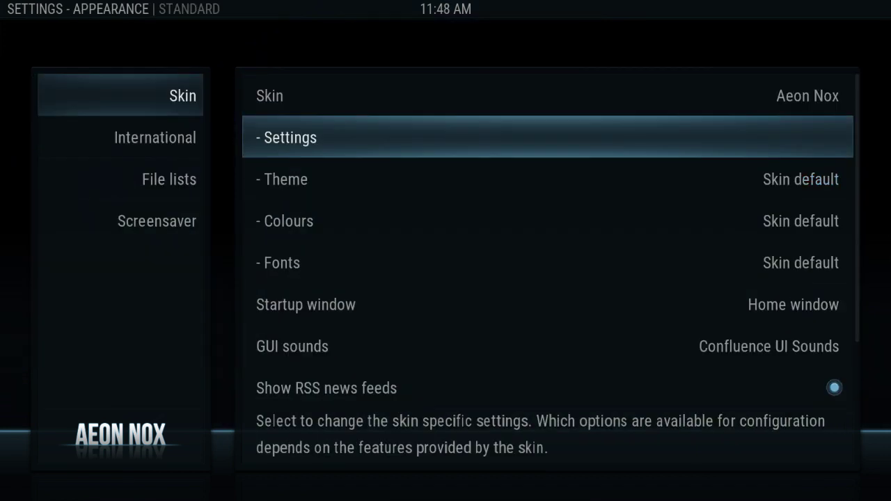
{"action": "key", "text": "Escape"}
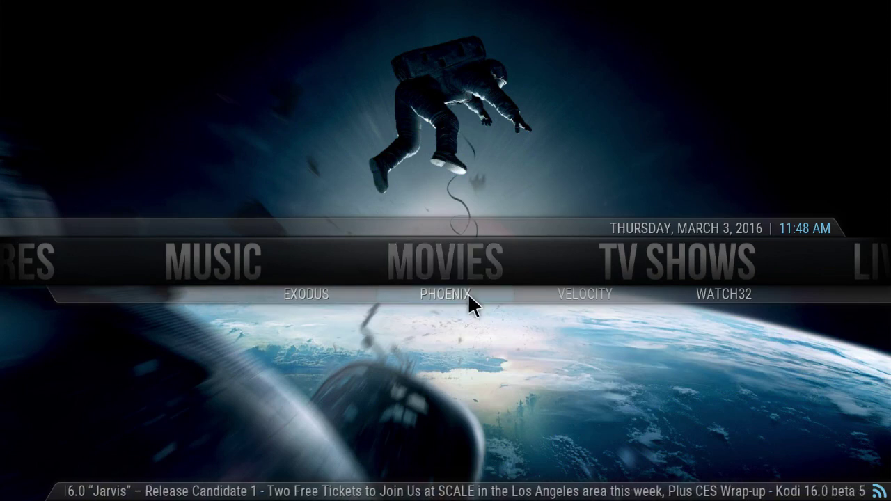
{"action": "left_click", "coordinate": [321, 293]}
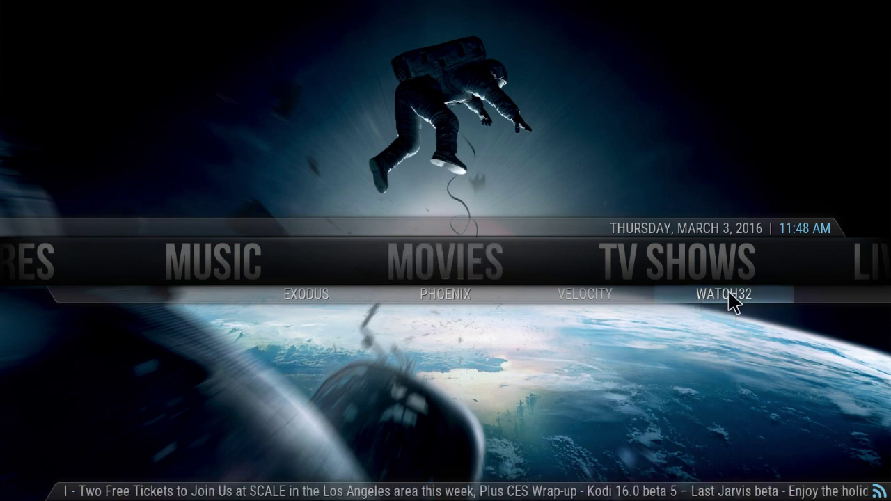
Launch WATCH32 from the Movies submenu and scroll the Watch32HD poster grid.
{"action": "left_click", "coordinate": [729, 291]}
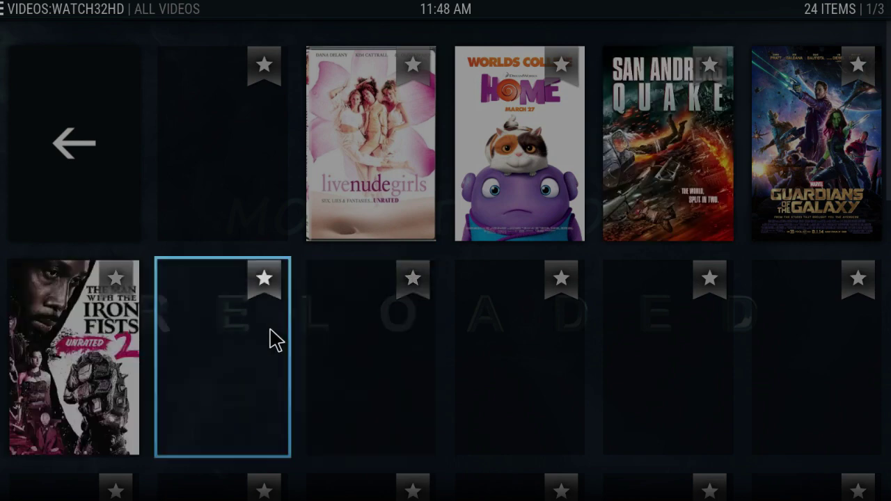
{"action": "scroll", "coordinate": [282, 343], "scroll_direction": "down", "scroll_amount": 1}
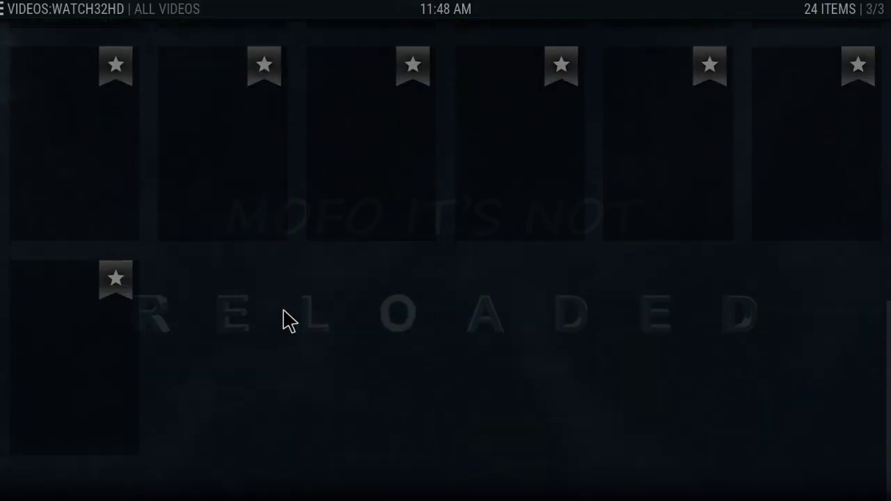